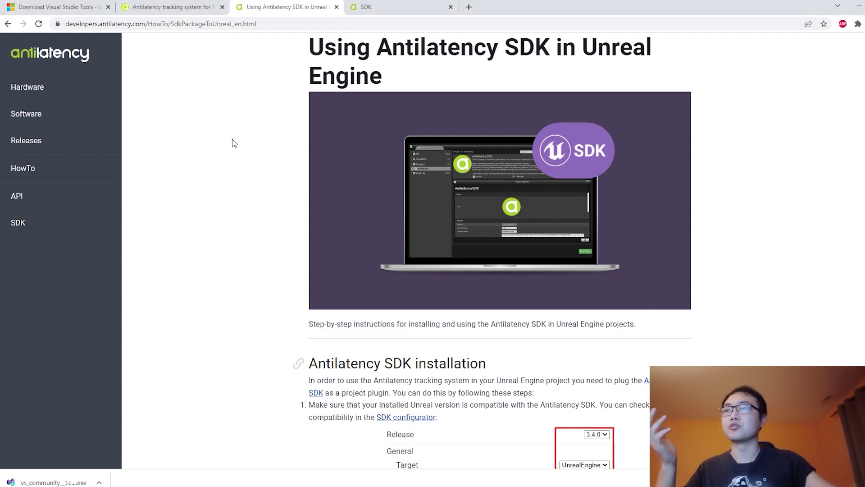
Step: Read the Antilatency Unreal SDK how-to page to the end, then switch to the project folder
scroll(234, 144, "down", 20)
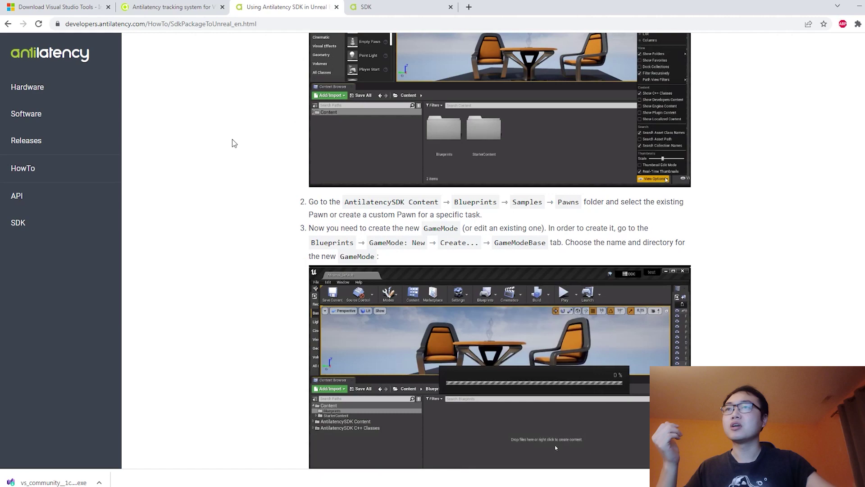
scroll(233, 144, "down", 20)
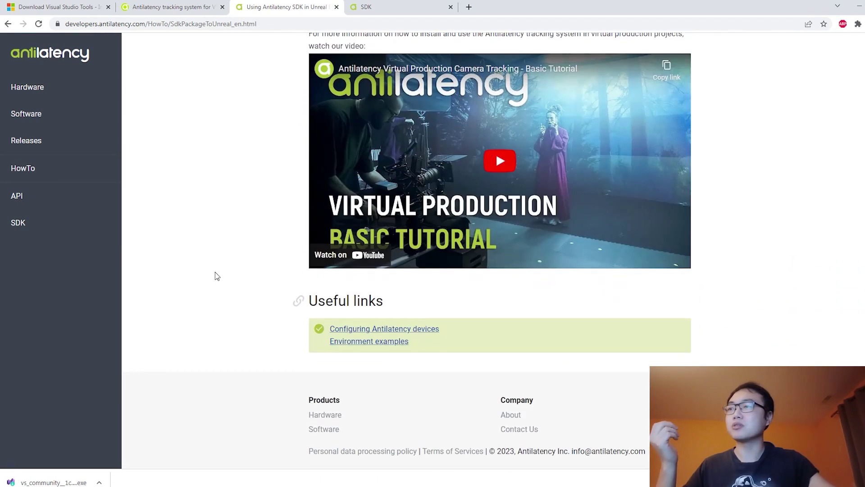
key("alt+Tab")
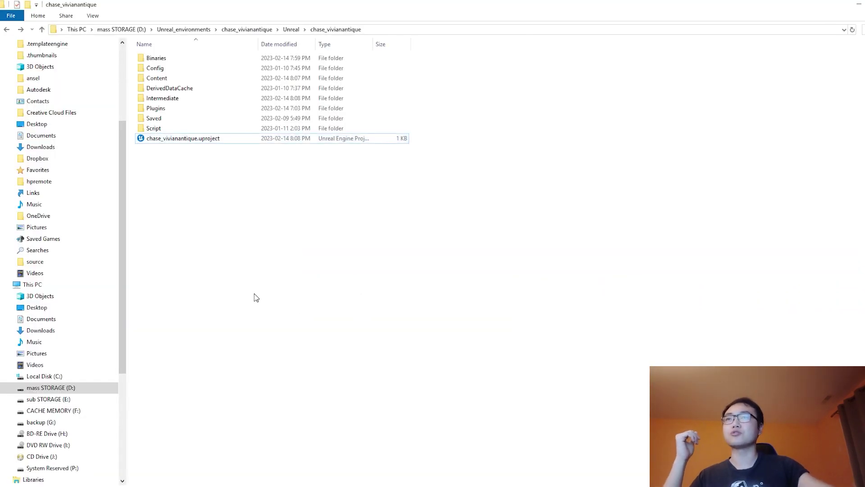
Step: Launch chase_vivianantique.uproject, decline rebuilding its missing Antilatency modules, and select the file
double_click(184, 139)
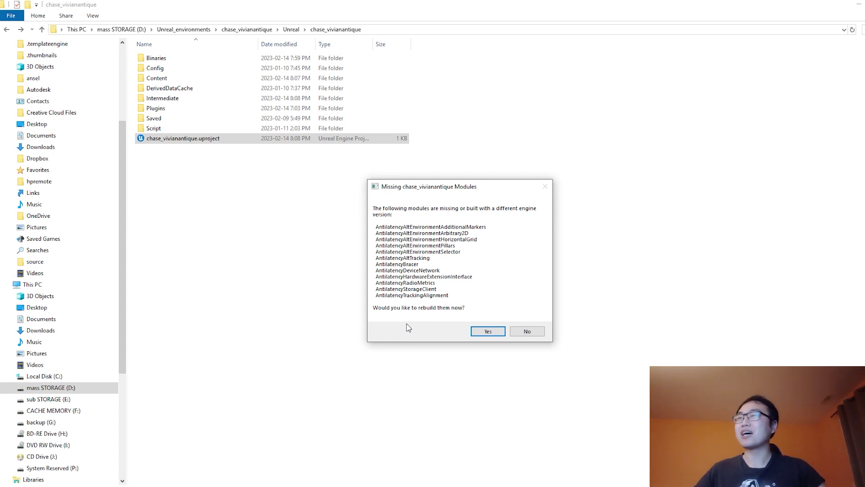
left_click(526, 331)
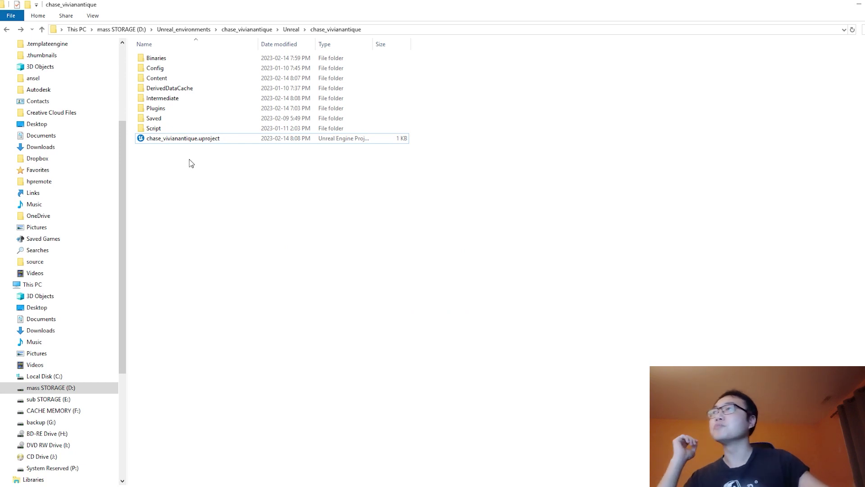
left_click(196, 140)
Step: Change AntilatencySDK's Enabled value to false in chase_vivianantique.uproject using Notepad, then close it
right_click(197, 143)
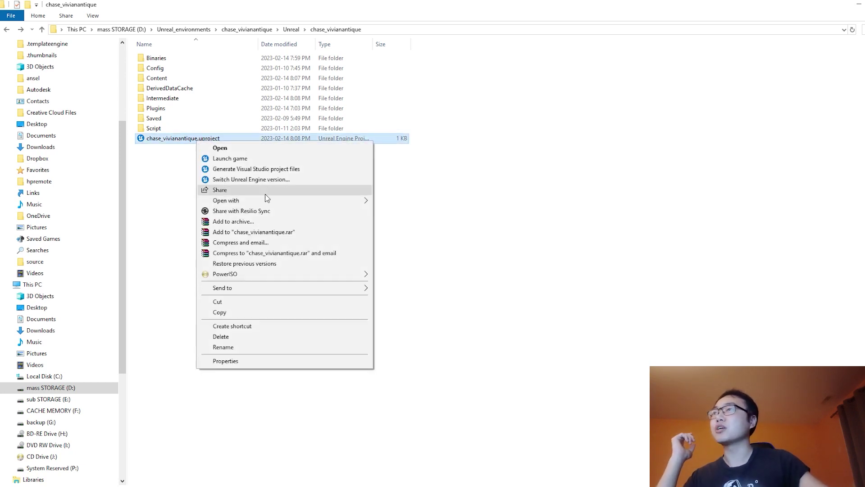
mouse_move(266, 201)
left_click(406, 202)
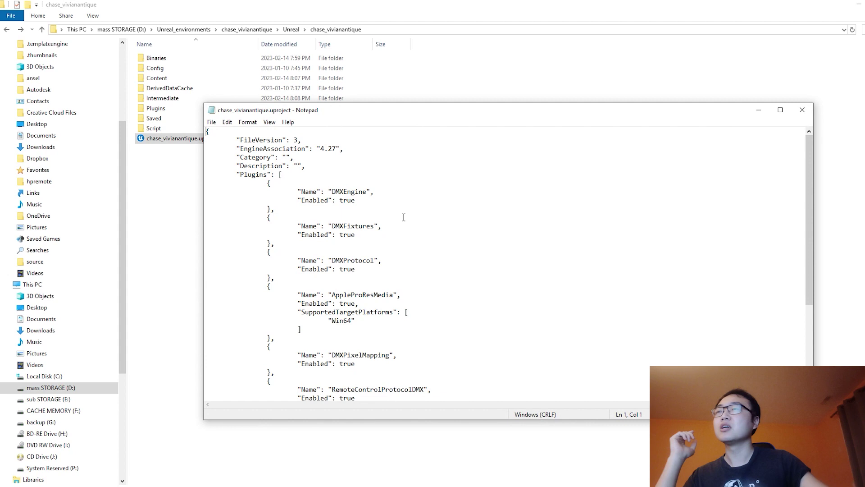
scroll(420, 223, "down", 6)
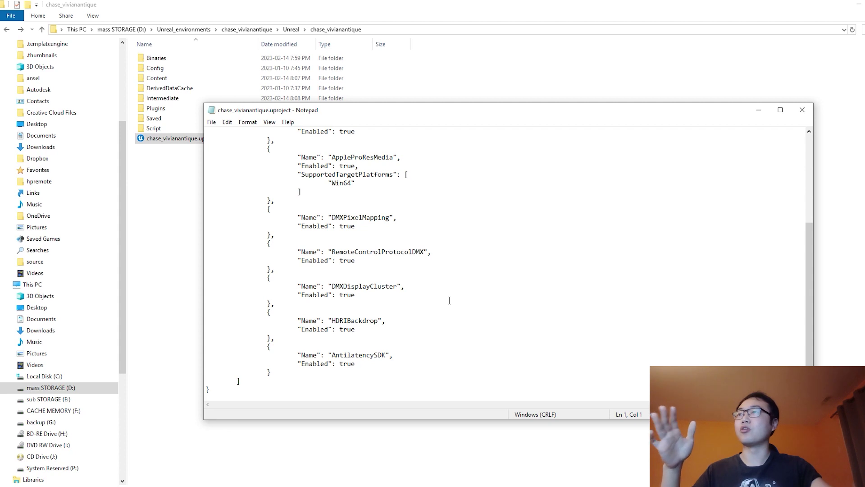
double_click(346, 368)
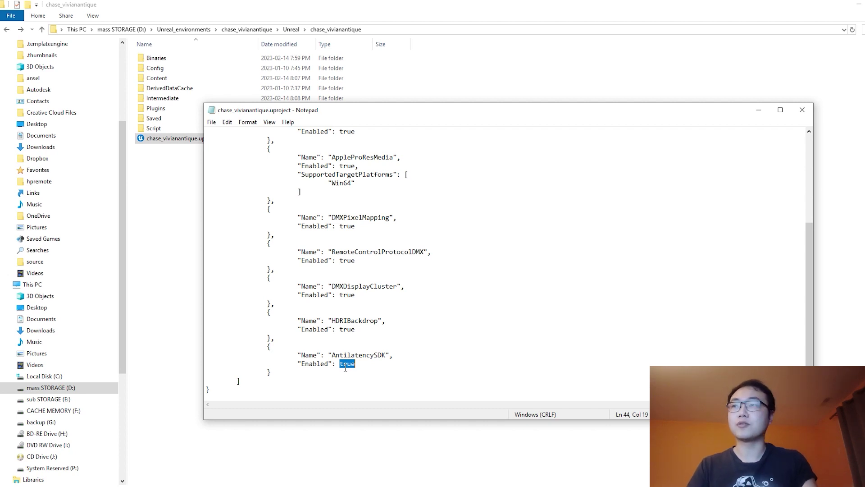
type("false")
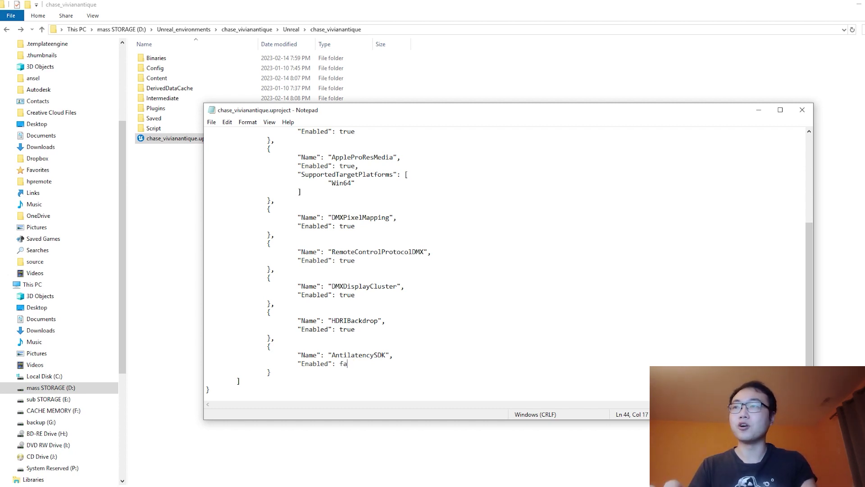
left_click(802, 109)
Step: Relaunch the chase_vivianantique project from its .uproject file
double_click(186, 139)
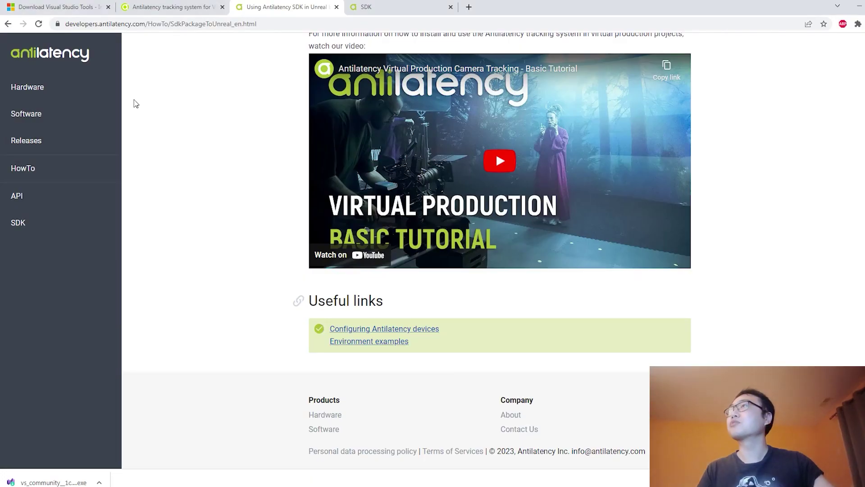
Step: Start the Visual Studio Community 2019 installer from the download page and reposition its window
left_click(74, 3)
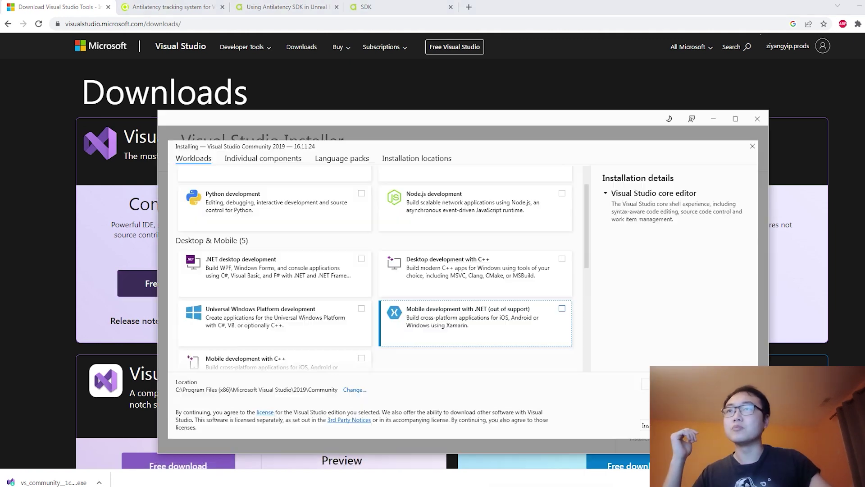
left_click_drag(463, 125, 479, 119)
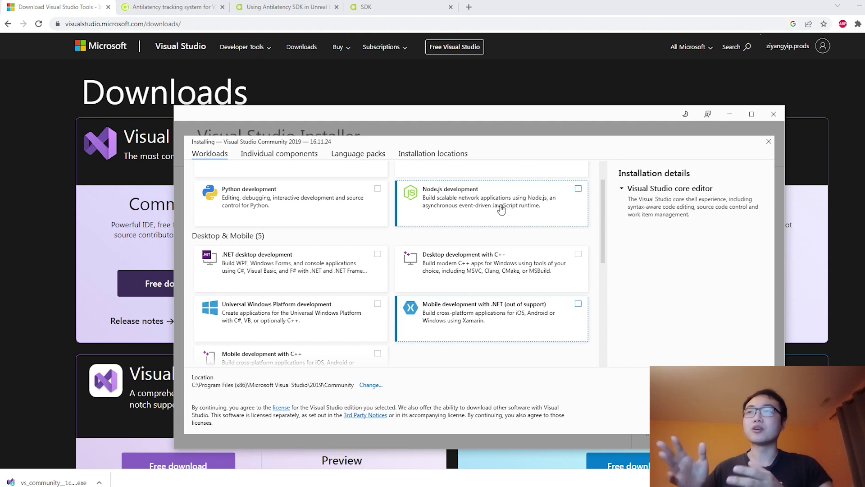
Step: Tick .NET desktop and Desktop C++ workloads plus MFC, C++/CLI, Modules, Clang and Windows 10 SDK 18362
left_click(368, 260)
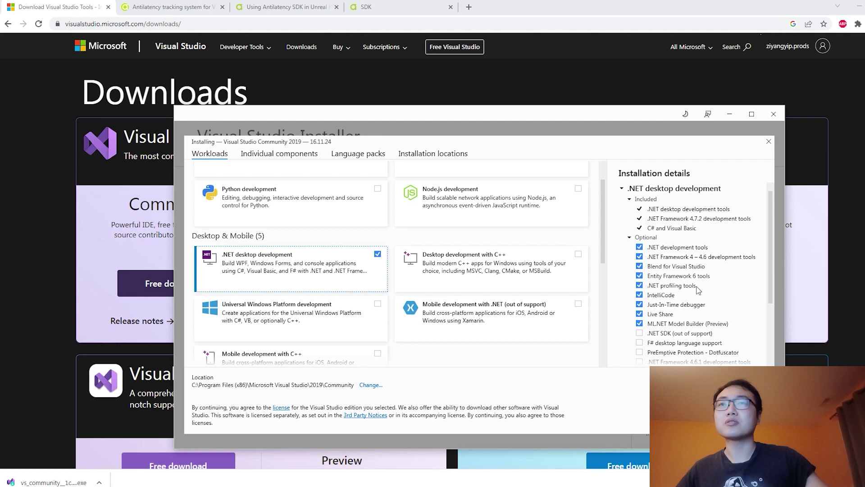
scroll(688, 276, "down", 3)
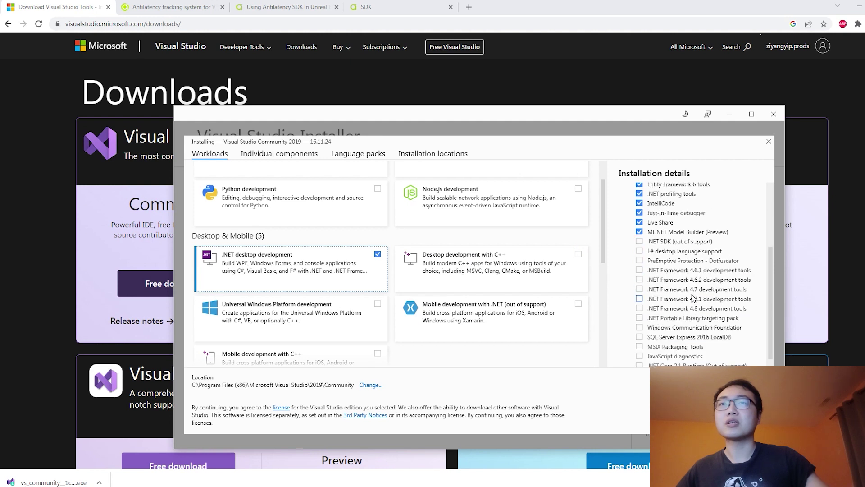
left_click(496, 258)
scroll(663, 284, "down", 2)
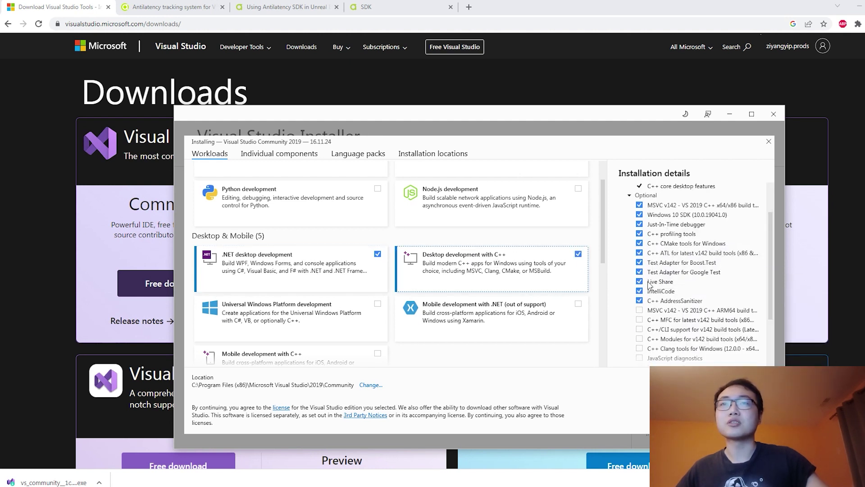
left_click(646, 297)
left_click(647, 307)
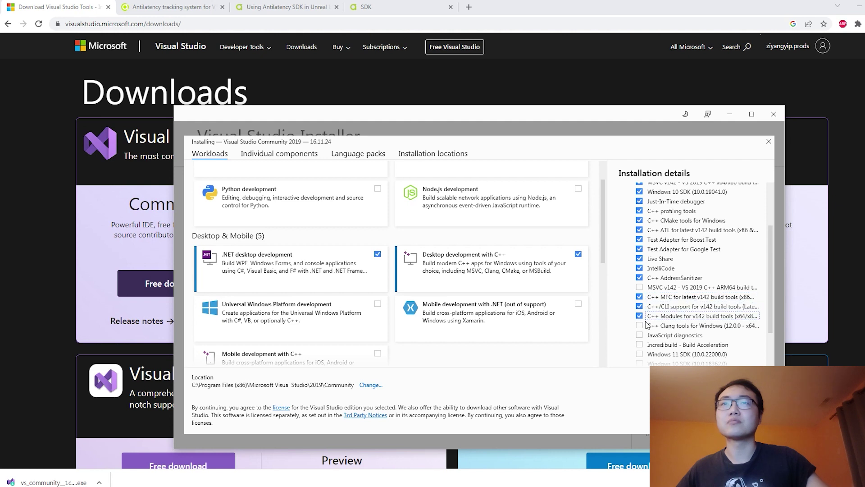
left_click(648, 316)
left_click(649, 325)
scroll(652, 321, "down", 3)
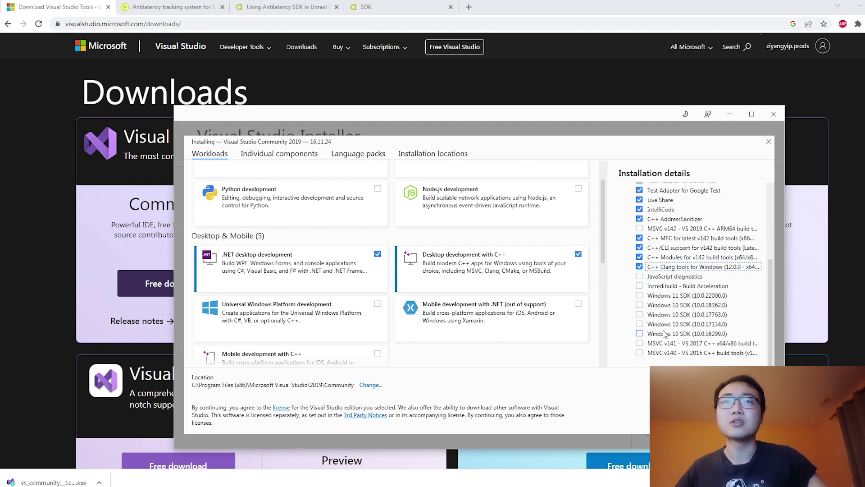
left_click(666, 305)
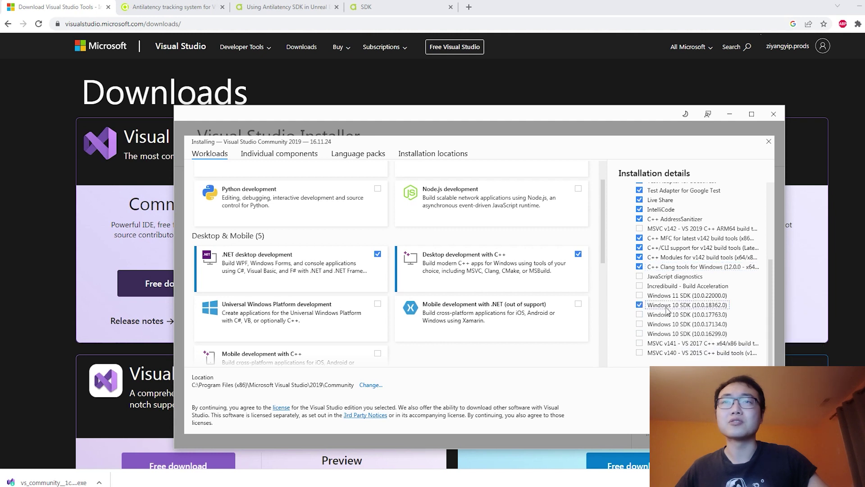
Step: Add UWP development with C++ (v141) UWP tools and Mobile .NET, then close the installer
left_click(349, 314)
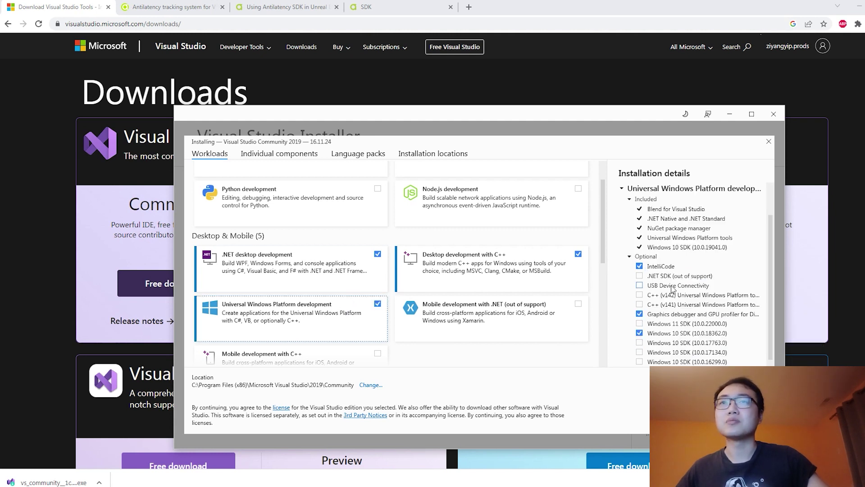
left_click(670, 305)
left_click(478, 313)
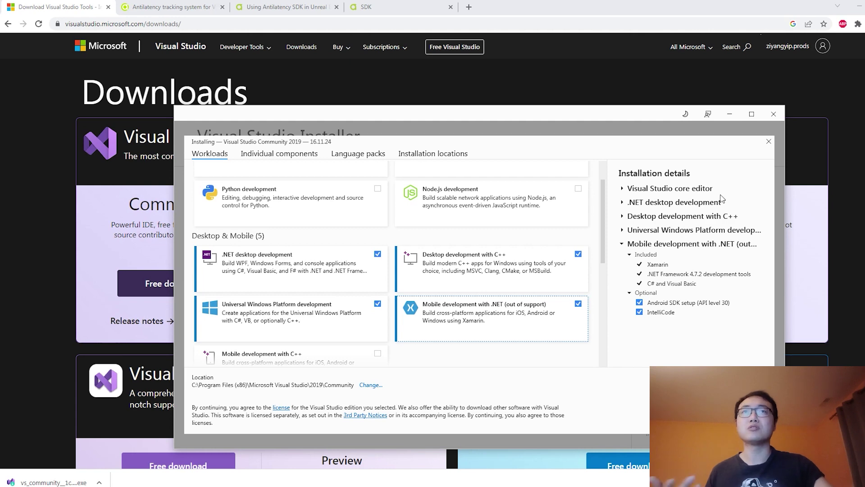
left_click(773, 114)
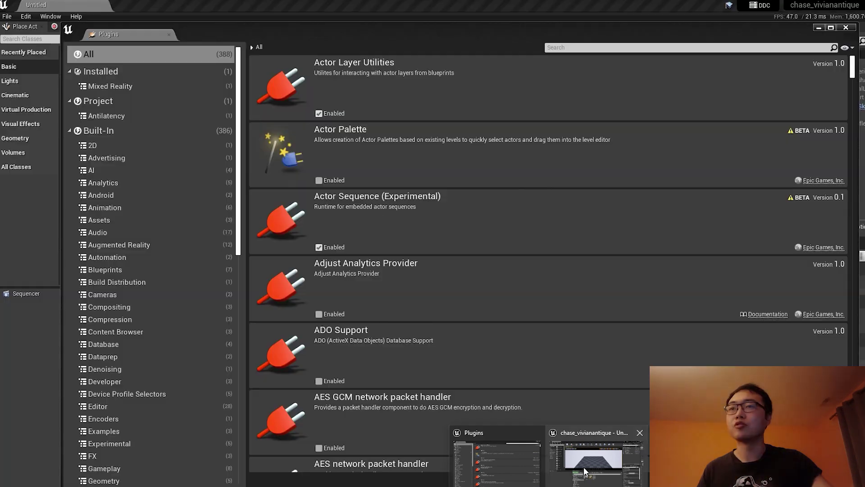
Step: Enable the Antilatency SDK plugin under Project > Antilatency in the Plugins window
left_click(584, 467)
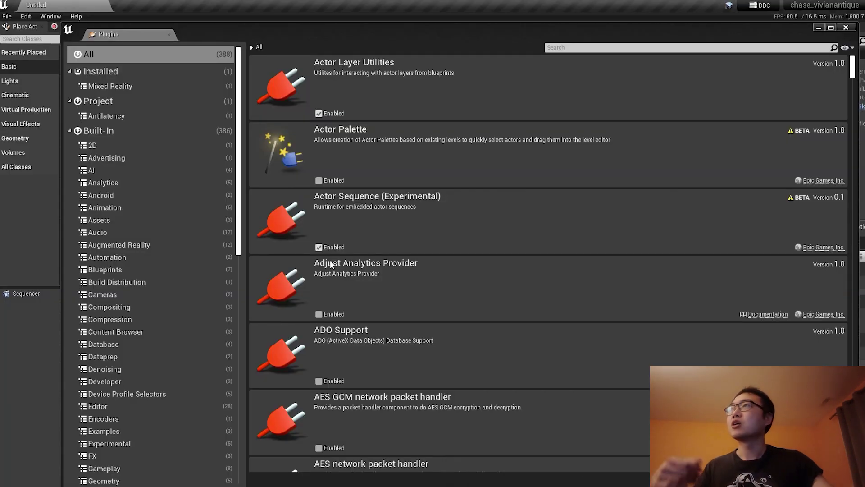
left_click(120, 115)
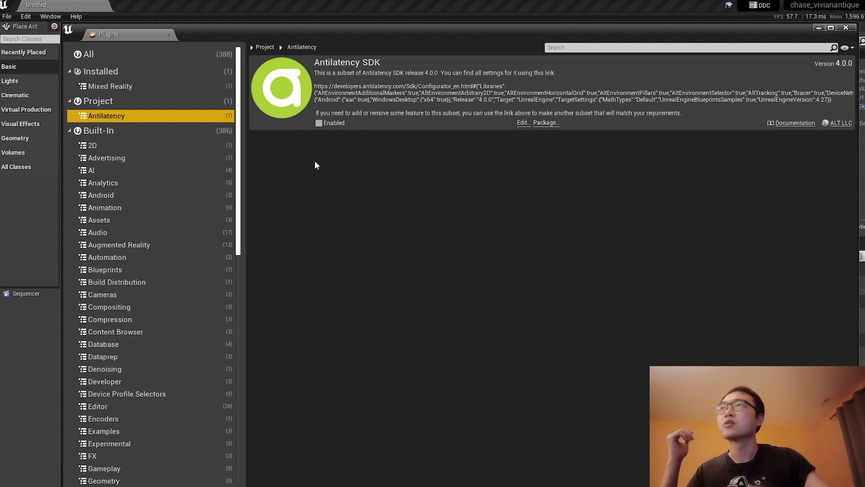
left_click(319, 123)
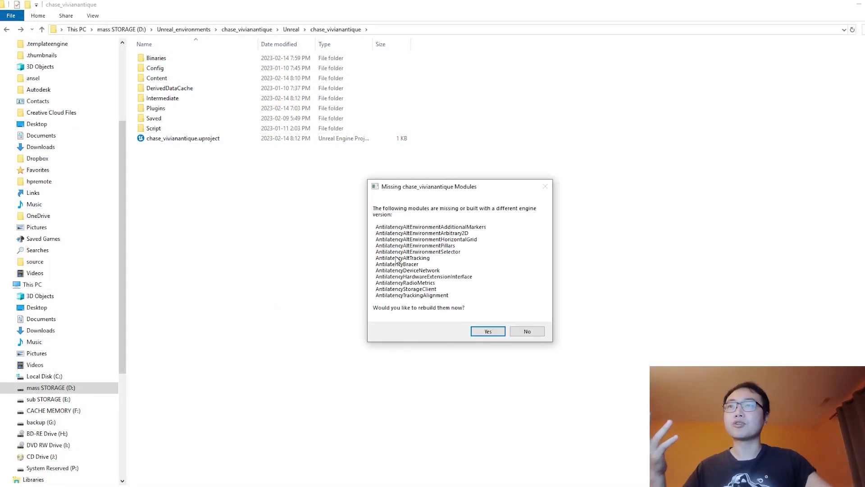
Step: Accept rebuilding the missing Antilatency modules
left_click_drag(415, 192, 389, 247)
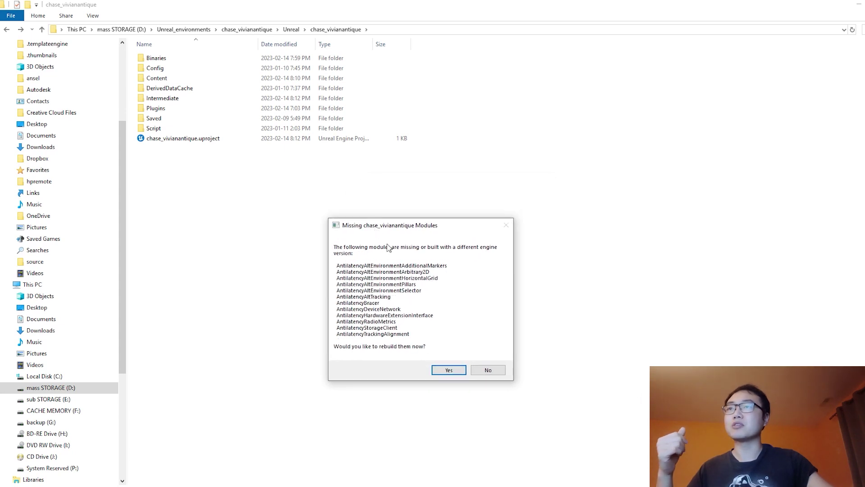
left_click(447, 371)
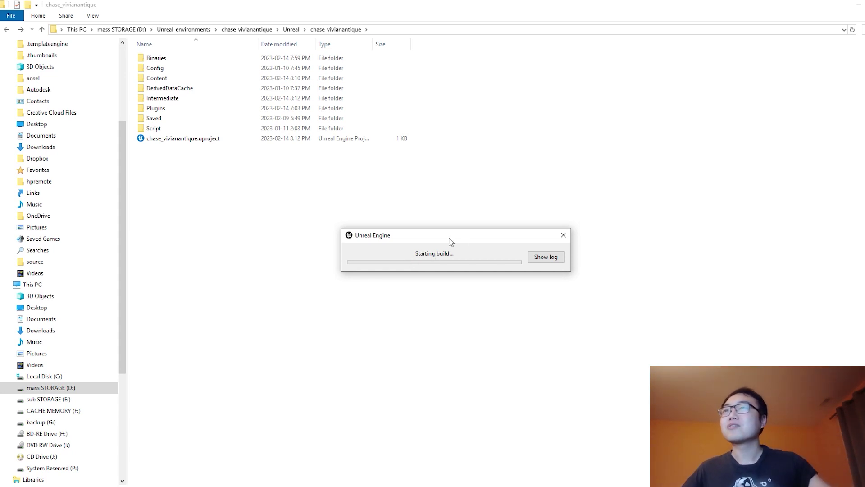
Step: Let the build finish until the chase_main level opens in the editor
left_click_drag(450, 242, 444, 260)
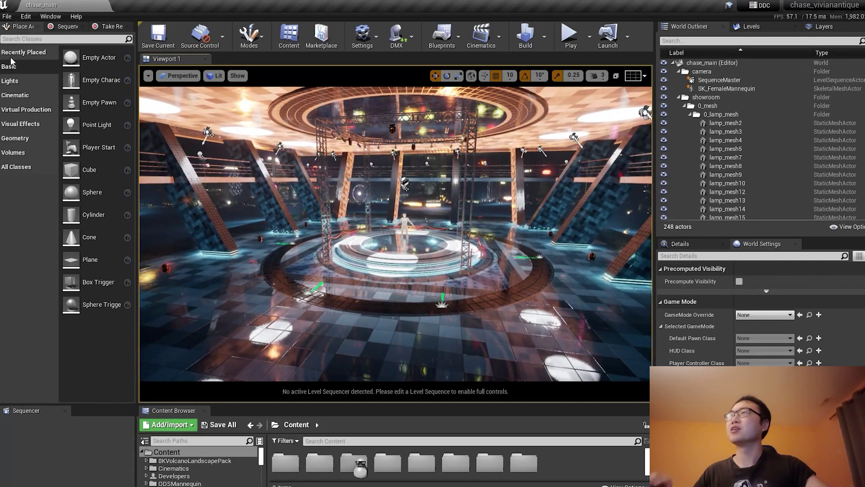
left_click(26, 17)
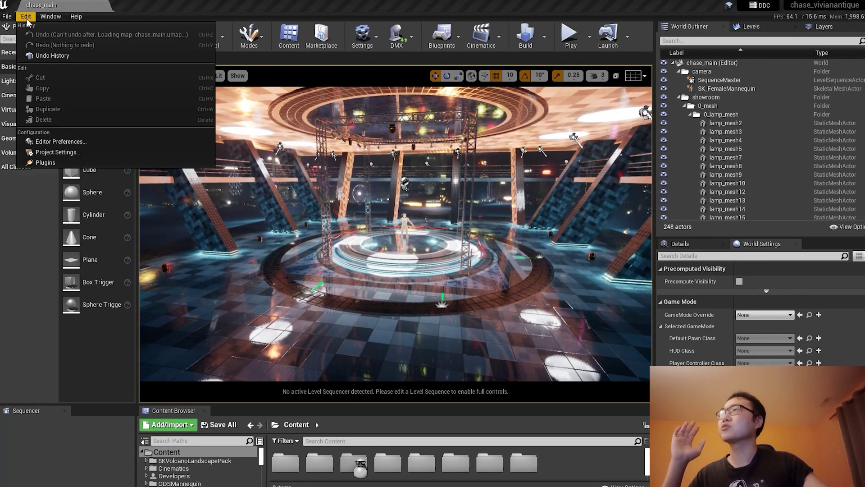
left_click(50, 162)
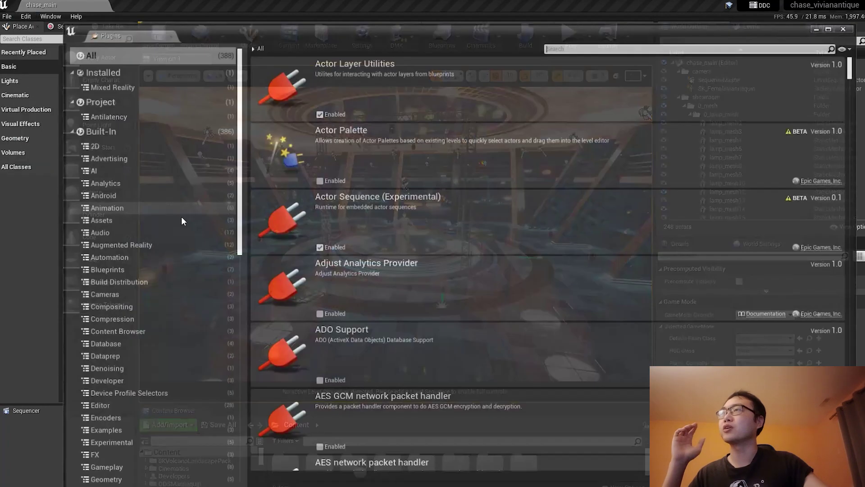
left_click(106, 118)
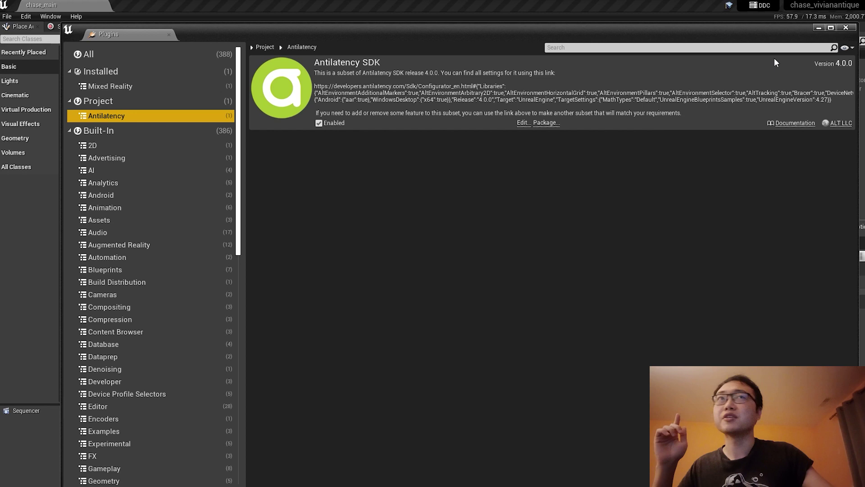
left_click(846, 28)
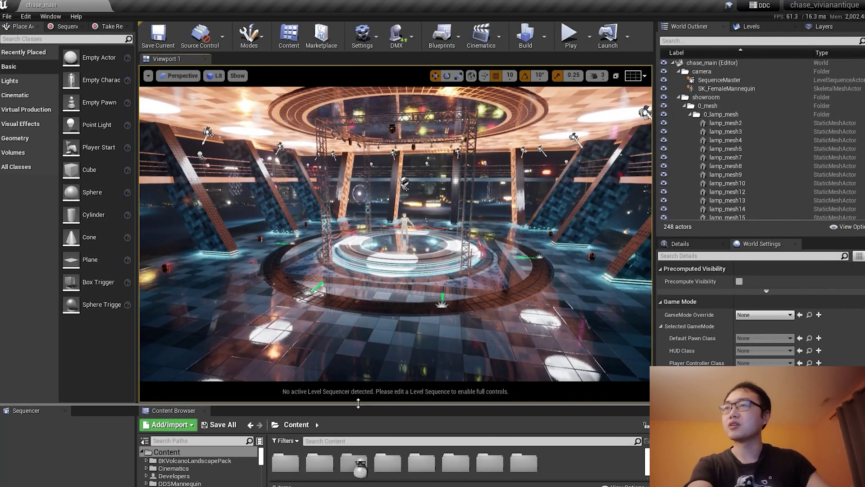
Step: Enlarge the Content Browser panel and scroll its folder tree down to AntilatencySDK Content
left_click_drag(354, 405, 354, 370)
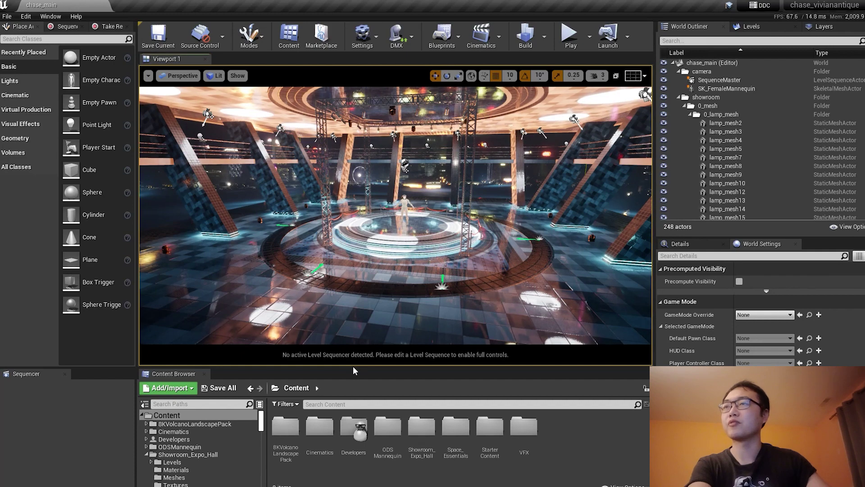
left_click_drag(351, 369, 351, 341)
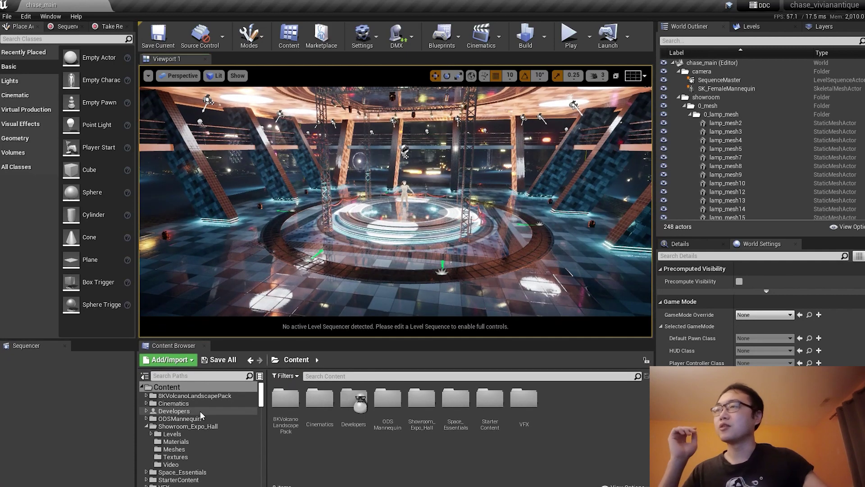
scroll(200, 411, "down", 1)
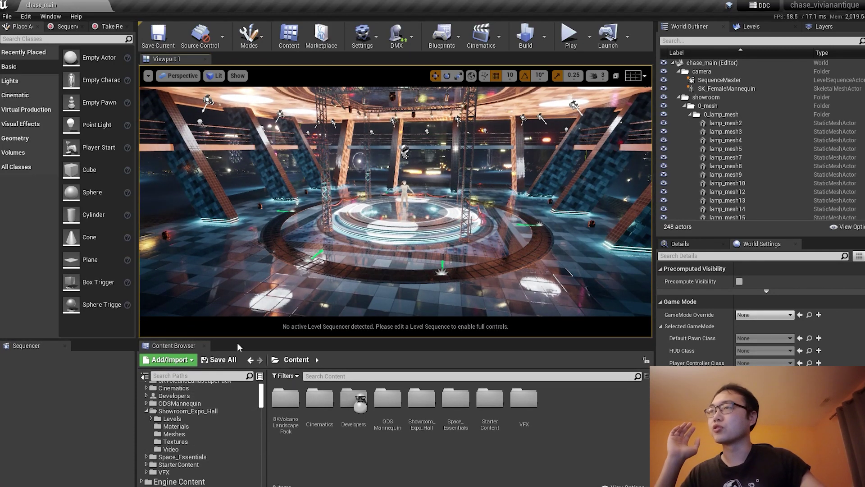
left_click_drag(239, 340, 239, 301)
scroll(221, 419, "down", 5)
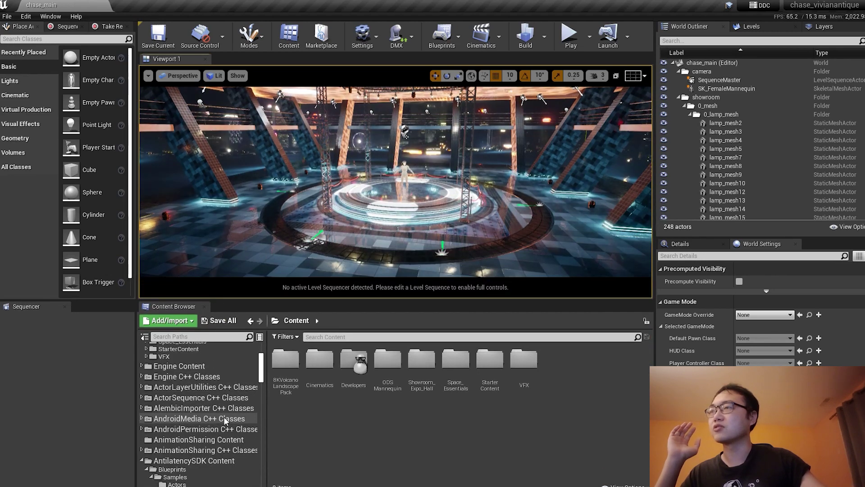
scroll(204, 457, "down", 3)
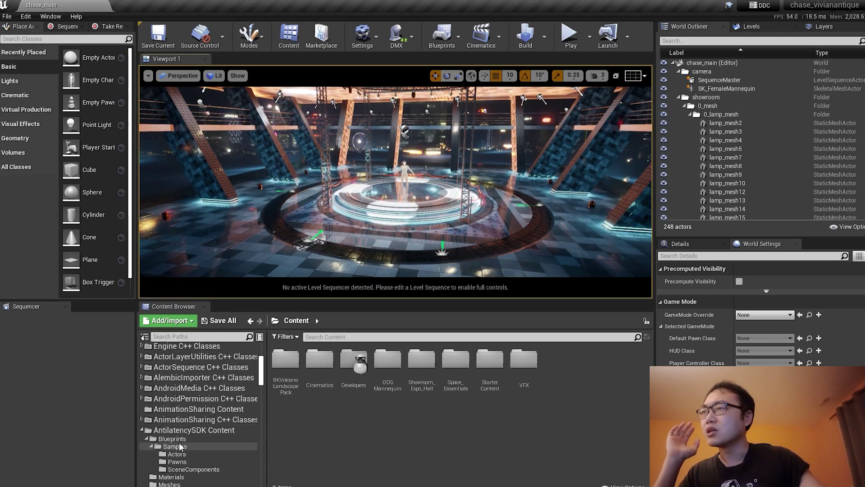
Step: Open AntilatencySDK Content > Blueprints > Samples > Actors to show the four sample actor blueprints
left_click(188, 433)
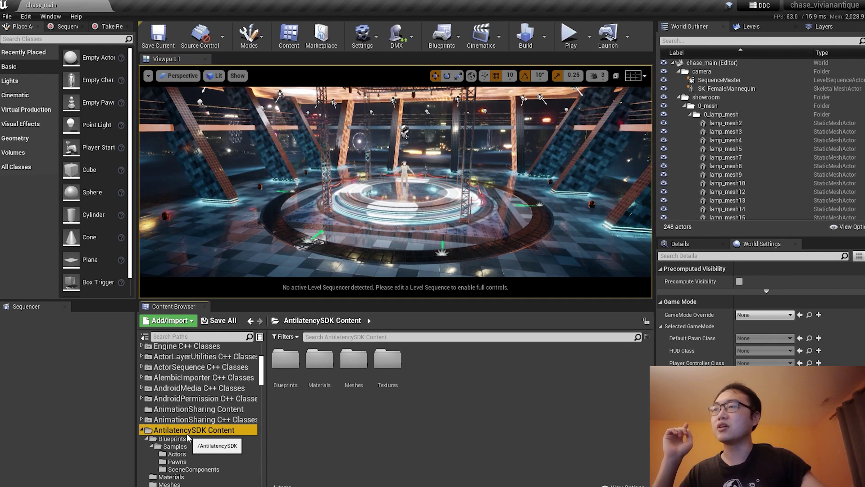
double_click(289, 359)
double_click(293, 359)
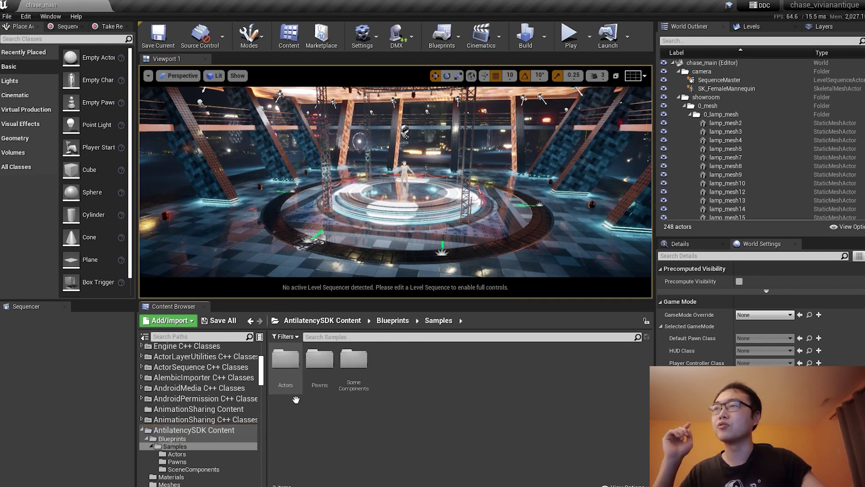
double_click(284, 363)
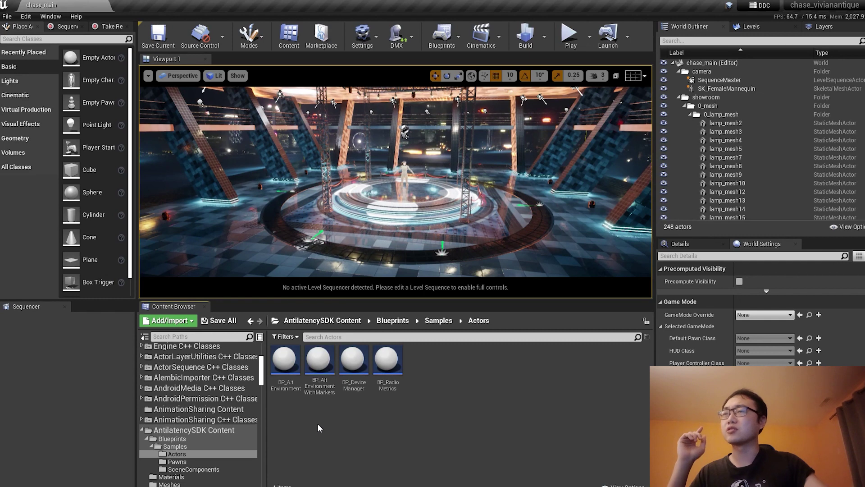
mouse_move(282, 369)
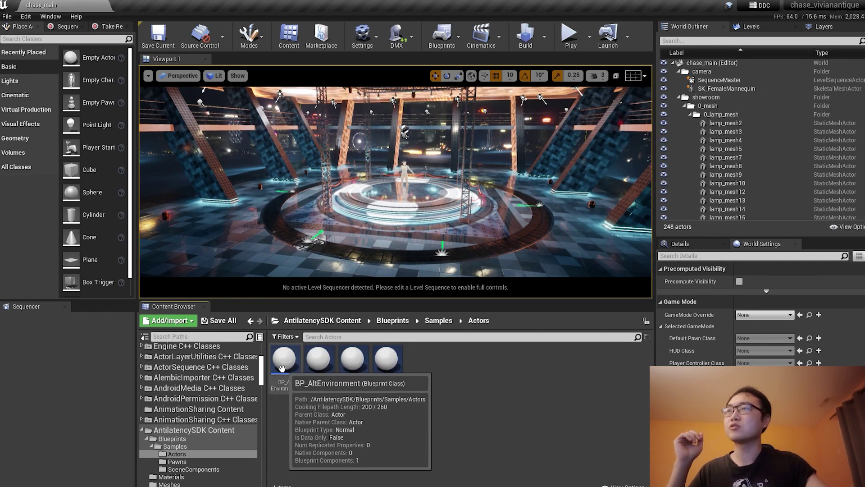
Step: Place BP_AltEnvironment and BP_DeviceManager from the Content Browser into the showroom level
left_click_drag(282, 368, 336, 242)
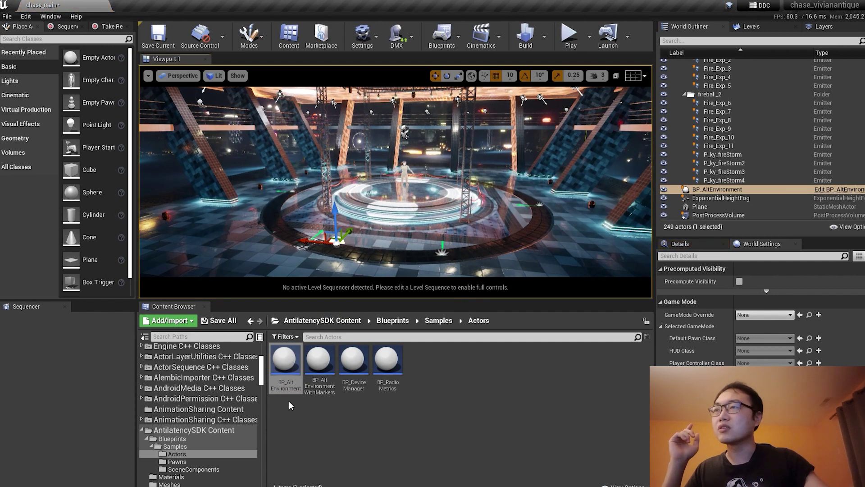
left_click(354, 389)
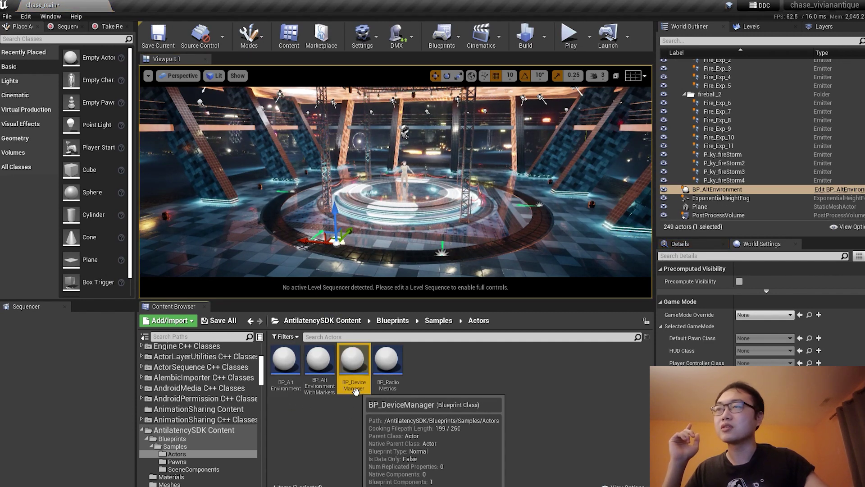
left_click_drag(354, 390, 433, 240)
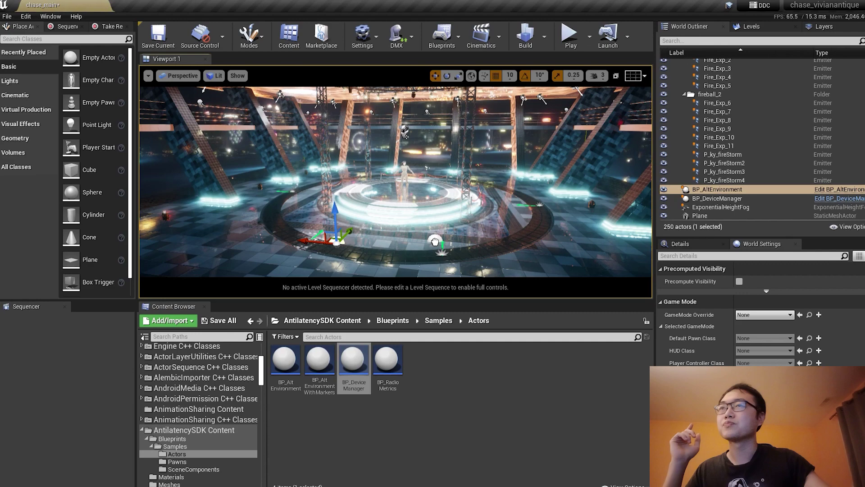
Step: Move the BP_AltEnvironment sphere across the floor and raise it upward
left_click(341, 244)
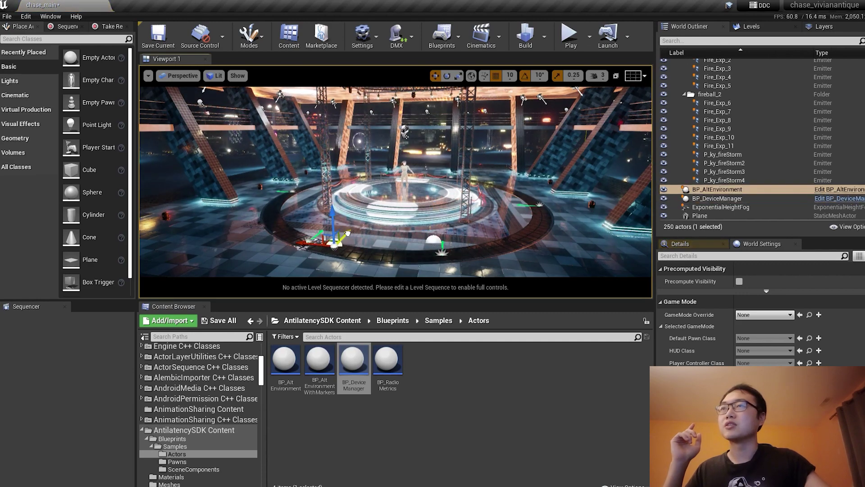
left_click_drag(348, 234, 311, 262)
right_click_drag(347, 228, 346, 228)
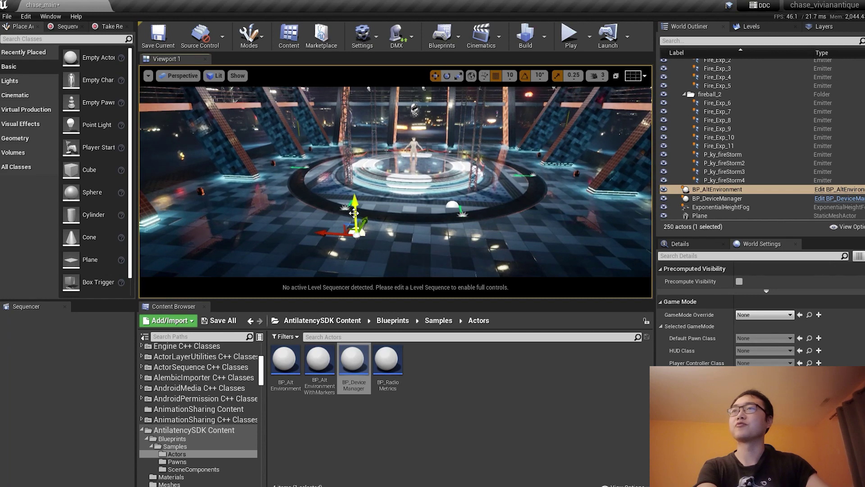
left_click_drag(354, 214, 355, 199)
right_click_drag(354, 198, 355, 198)
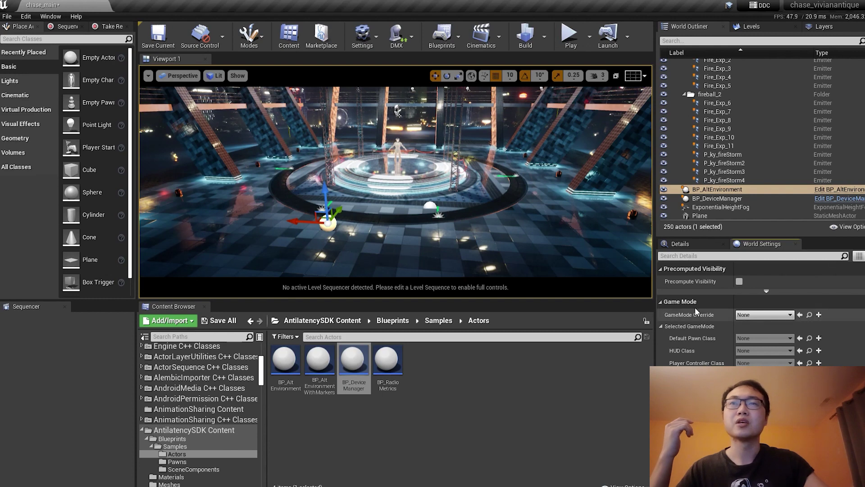
Step: Create NewGameMode as the level's GameMode Override in World Settings
left_click(820, 315)
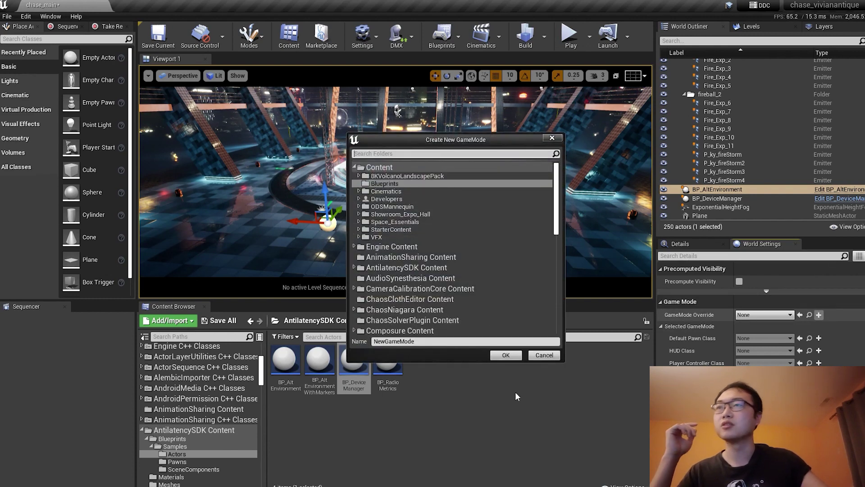
left_click(421, 342)
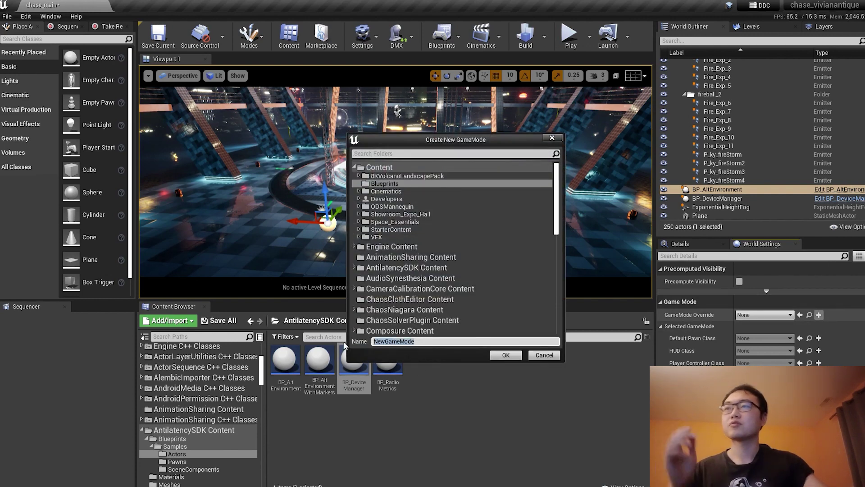
left_click(512, 356)
Step: Set BP_AltSimplePawn from the Samples Pawns folder as the Default Pawn Class
left_click(391, 416)
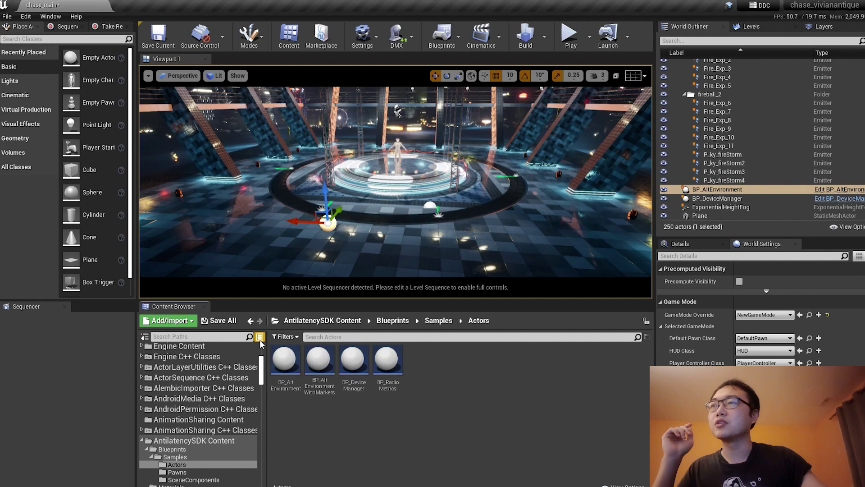
left_click(250, 320)
double_click(316, 365)
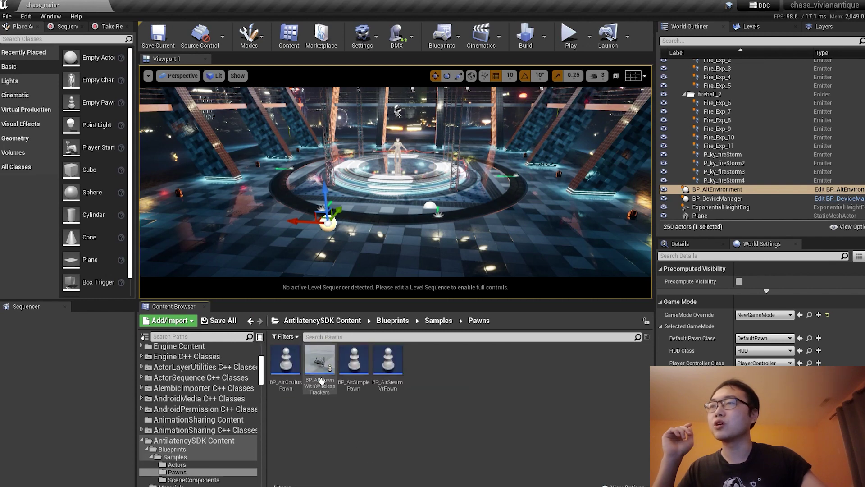
left_click(357, 387)
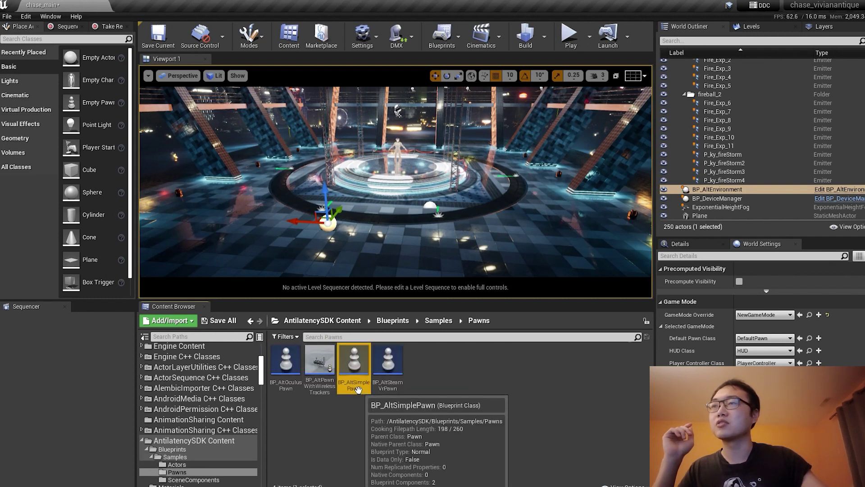
left_click_drag(354, 365, 785, 339)
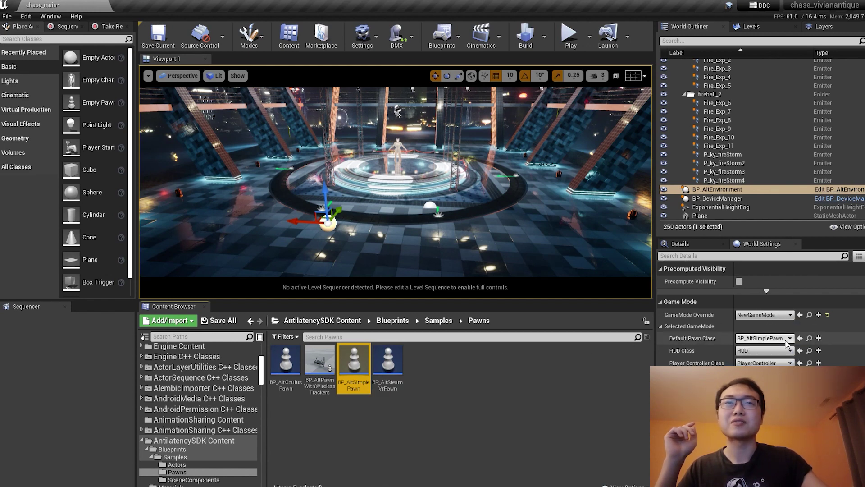
Step: Play chase_main in the Selected Viewport and enlarge the running game view
left_click(483, 423)
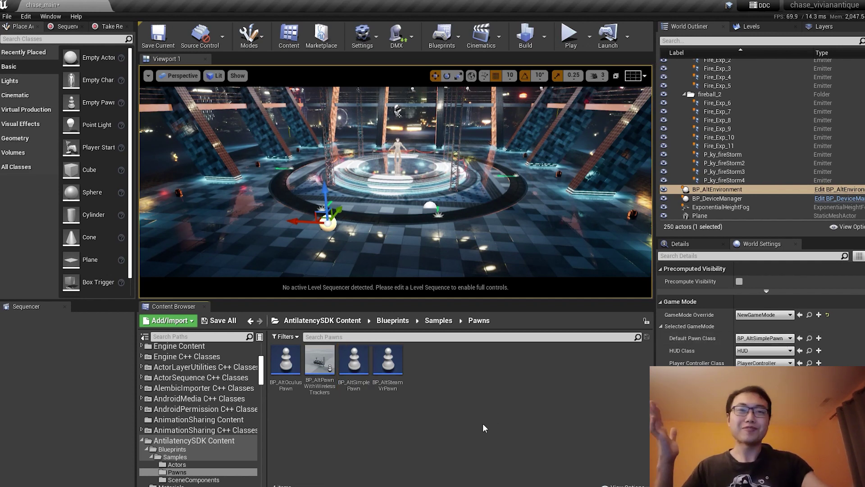
left_click(591, 43)
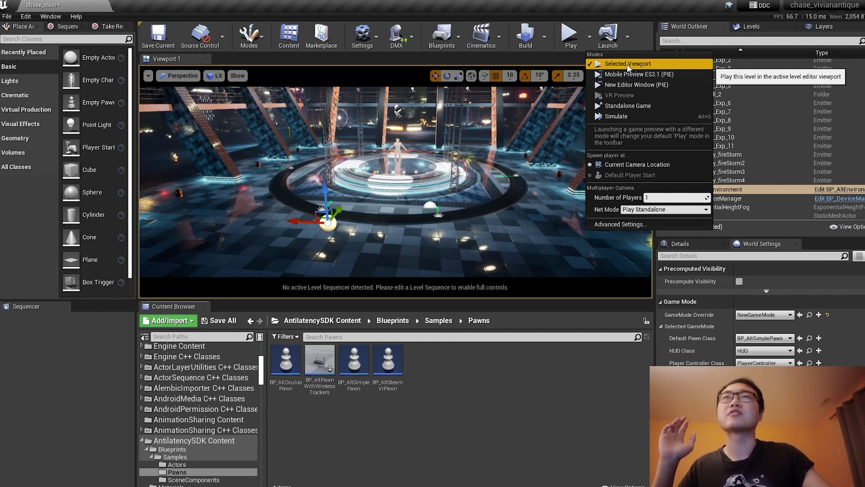
left_click(627, 64)
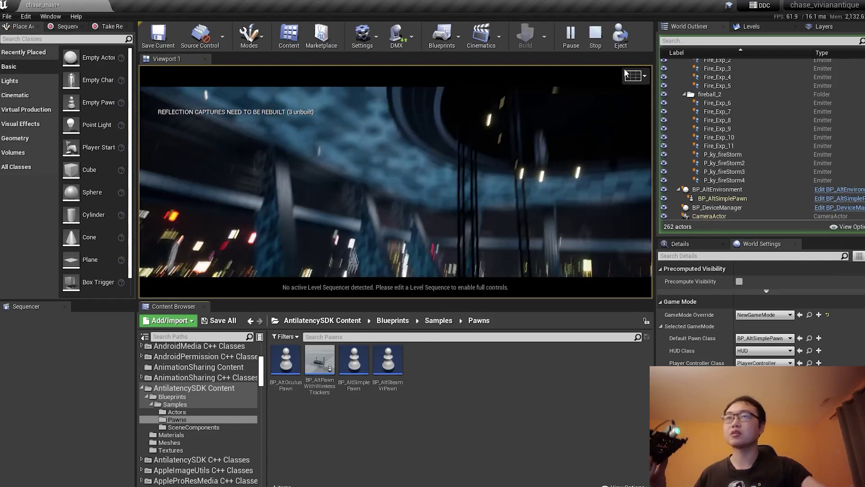
left_click_drag(498, 300, 492, 445)
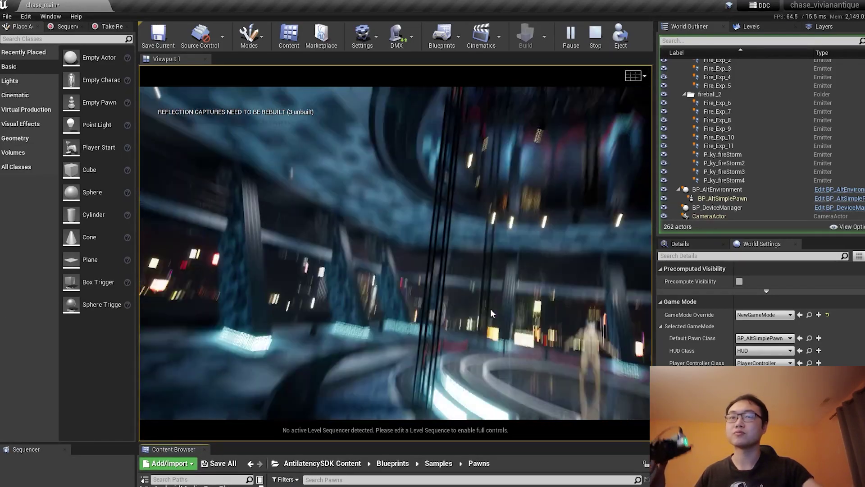